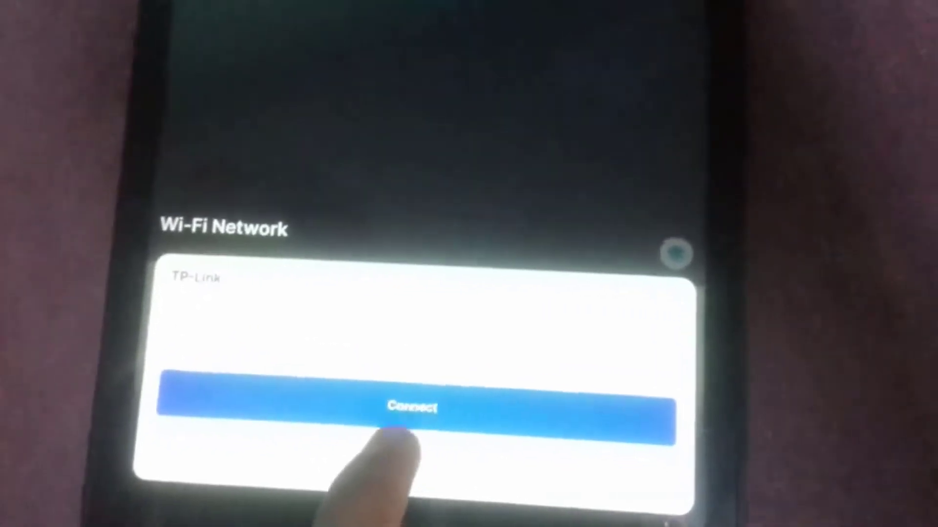
Confirm Connect, return to the hotspot's Wi-Fi Network settings and choose to forget TP-Link
left_click(419, 411)
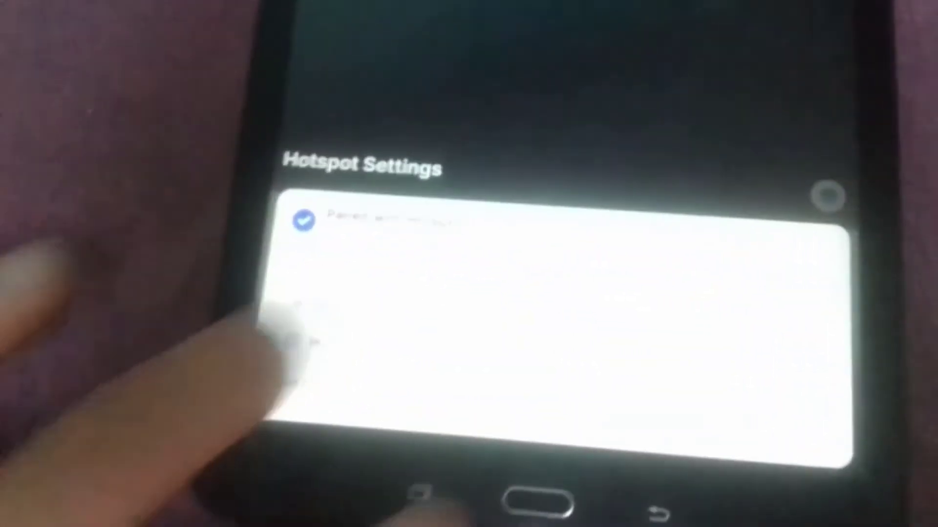
left_click(275, 329)
left_click(335, 293)
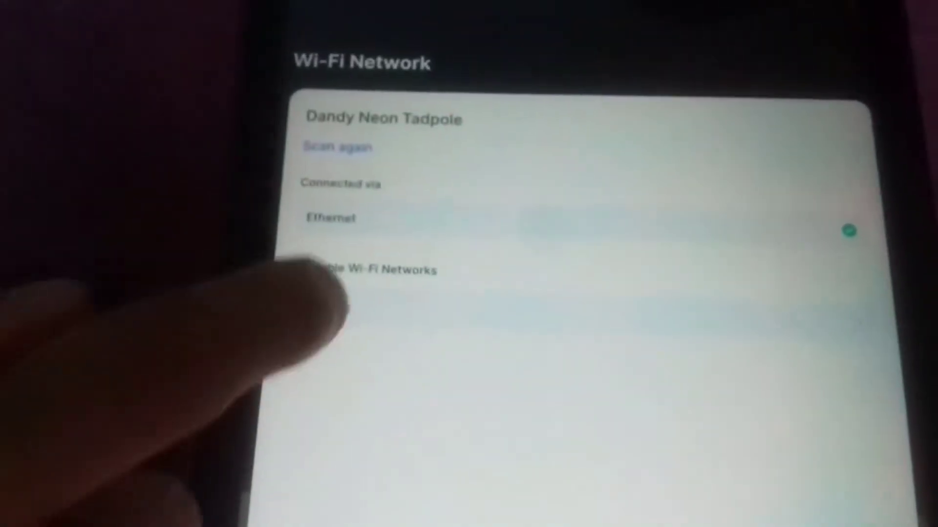